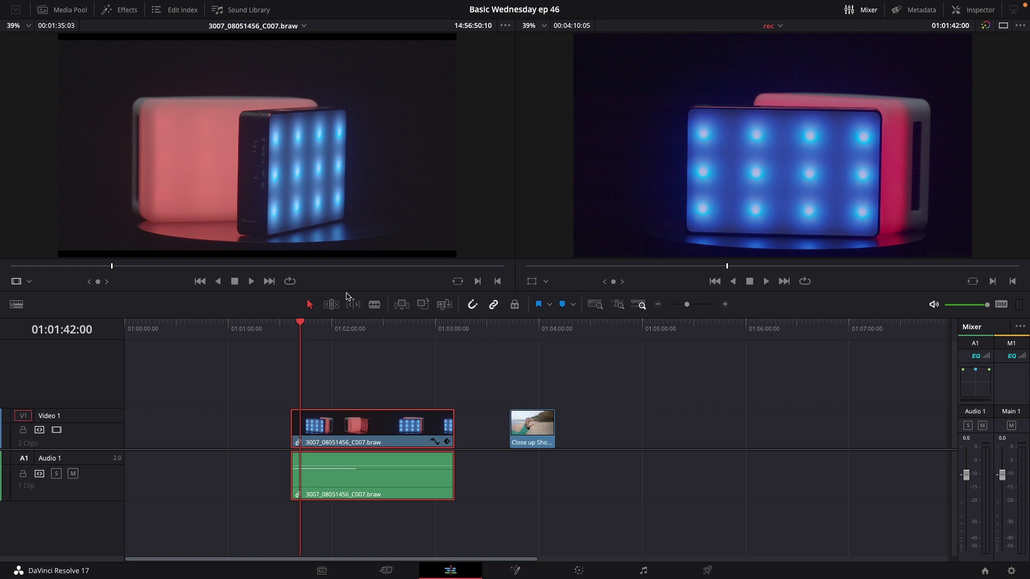
- Add an Adjustment Clip on V2 and trim it to begin with the light-panel footage
left_click(119, 10)
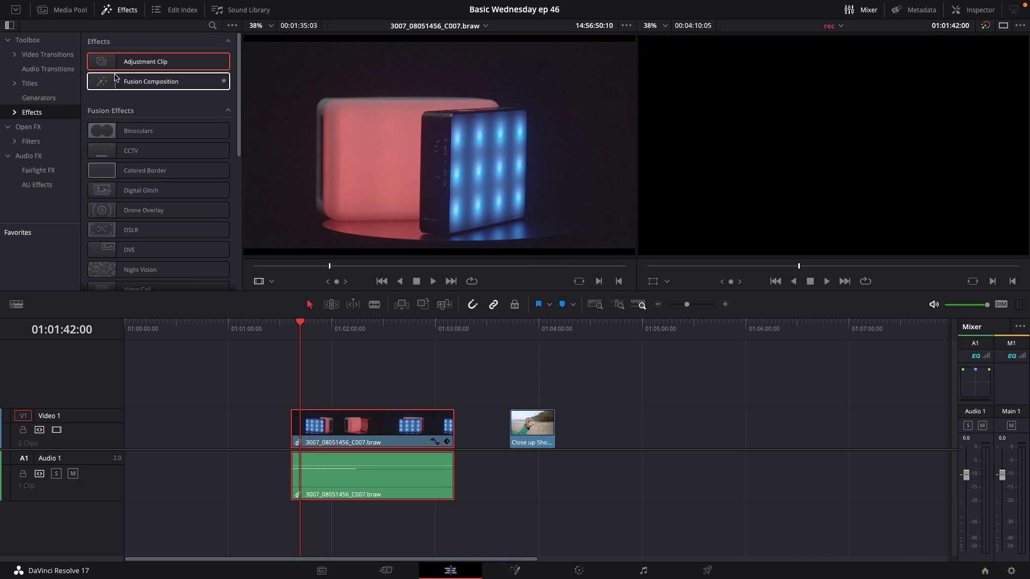
mouse_move(157, 63)
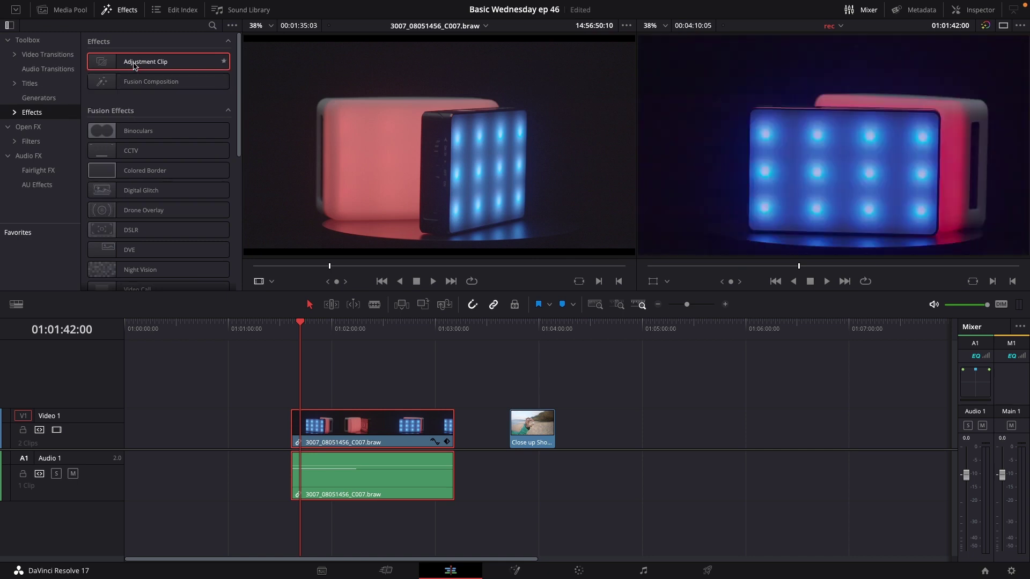
left_click_drag(133, 67, 302, 384)
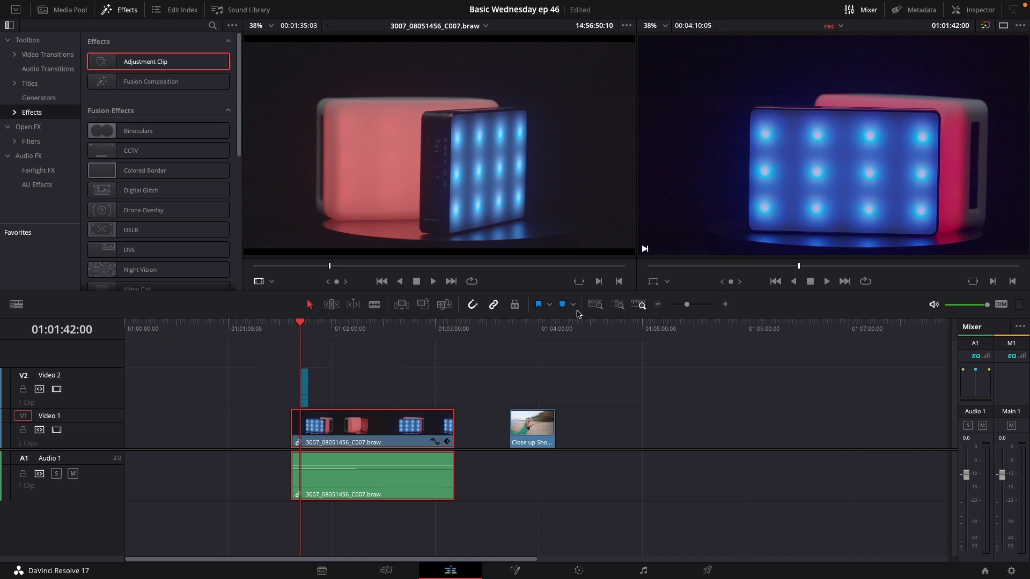
left_click_drag(685, 308, 691, 307)
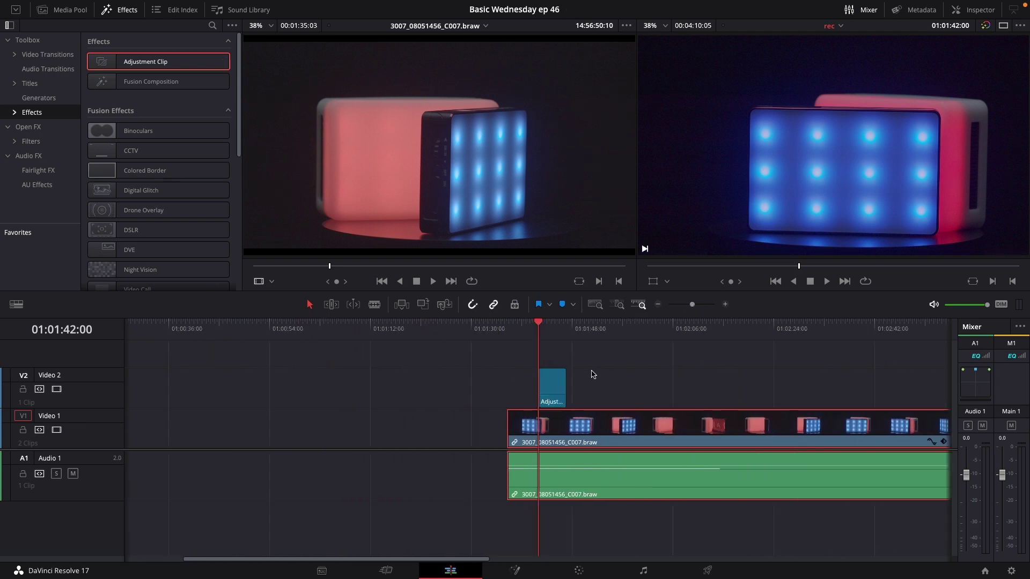
left_click(563, 387)
left_click_drag(562, 386, 812, 386)
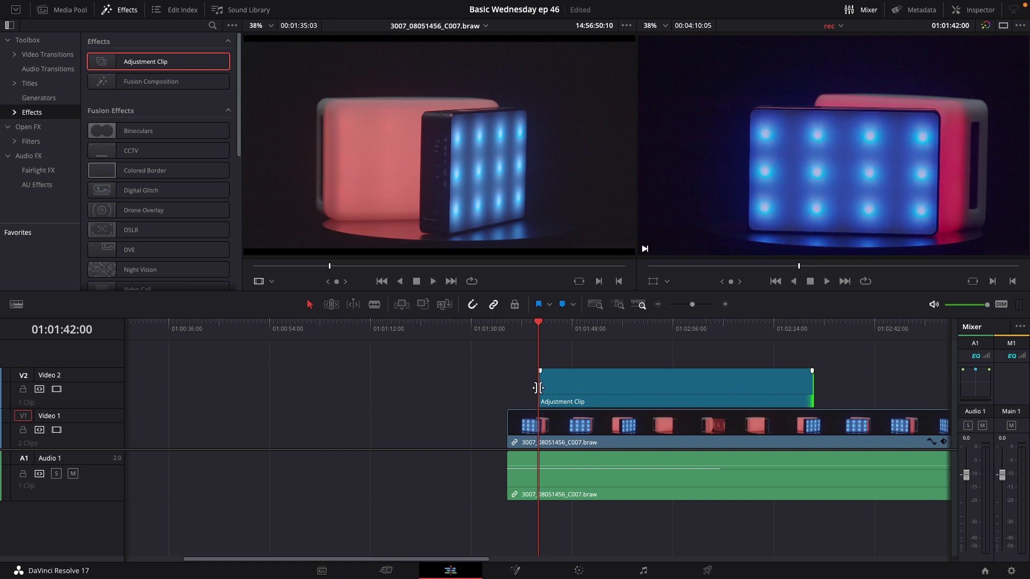
left_click_drag(532, 389, 507, 388)
left_click_drag(538, 328, 507, 329)
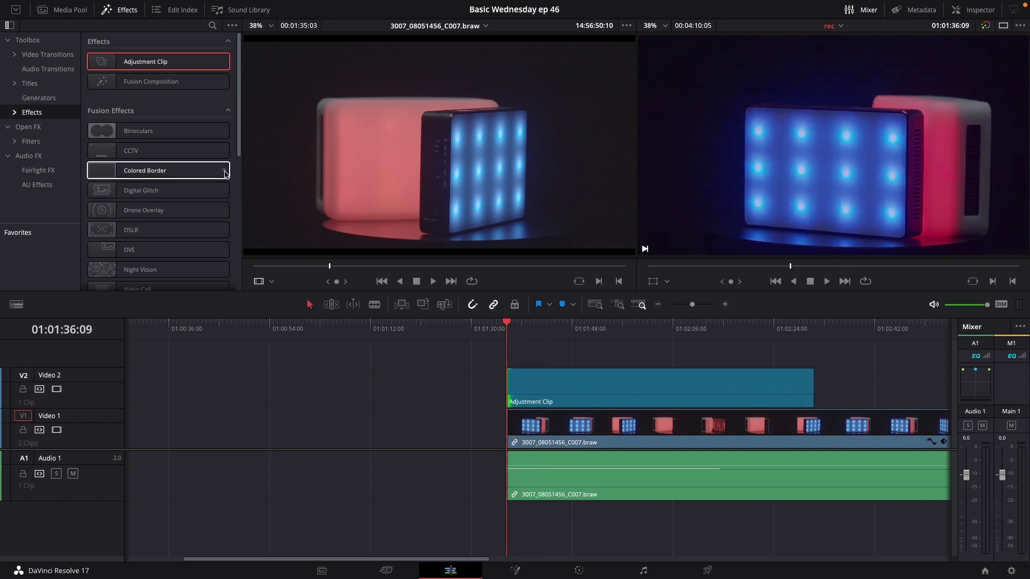
- Find 'gri' in Open FX, apply Resolve FX Grid to the Adjustment Clip, and show its Inspector settings
left_click(31, 127)
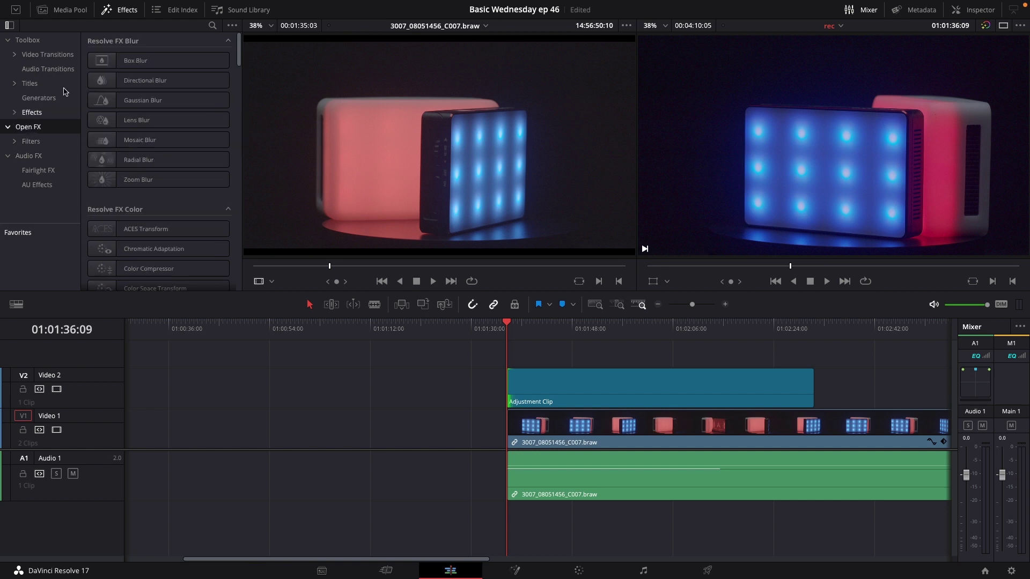
left_click(212, 25)
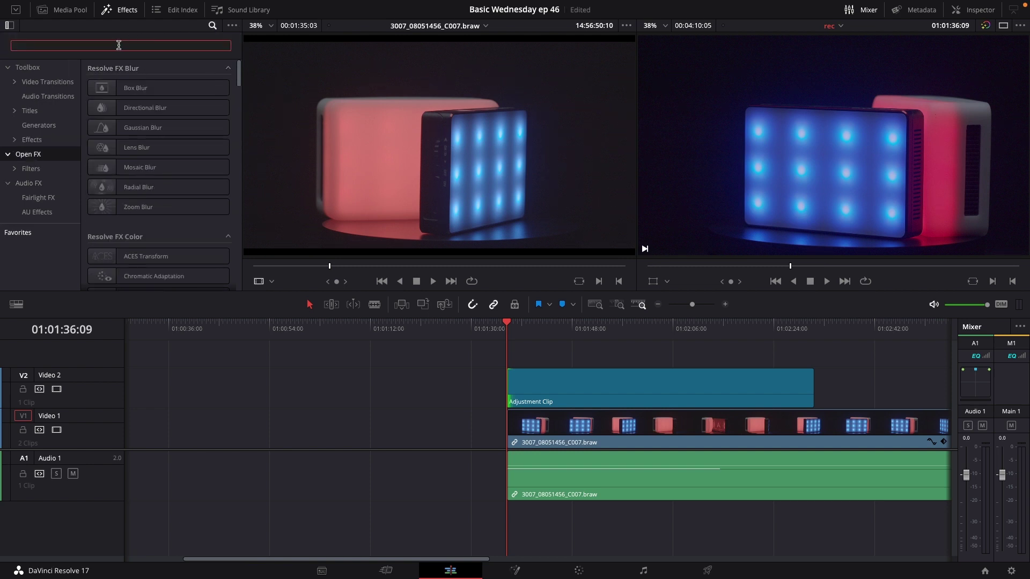
type("gri")
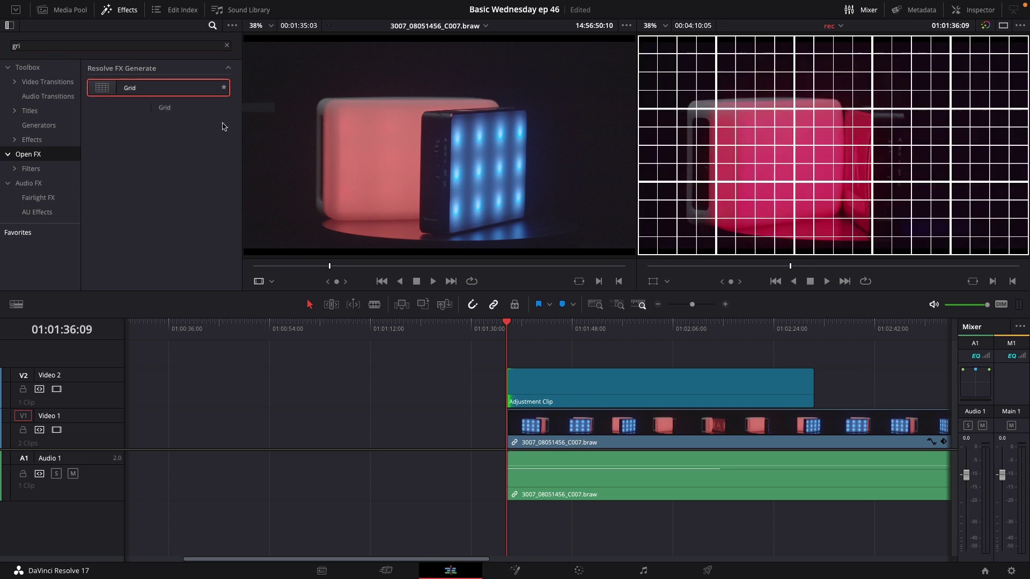
mouse_move(120, 88)
left_mouse_down()
mouse_move(486, 394)
mouse_move(545, 392)
left_mouse_up()
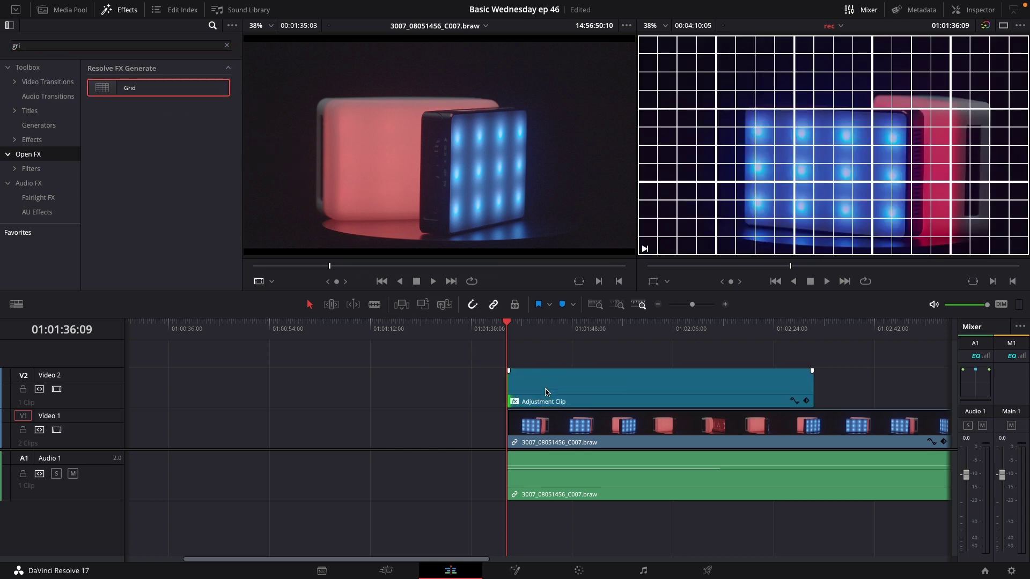
left_click(545, 392)
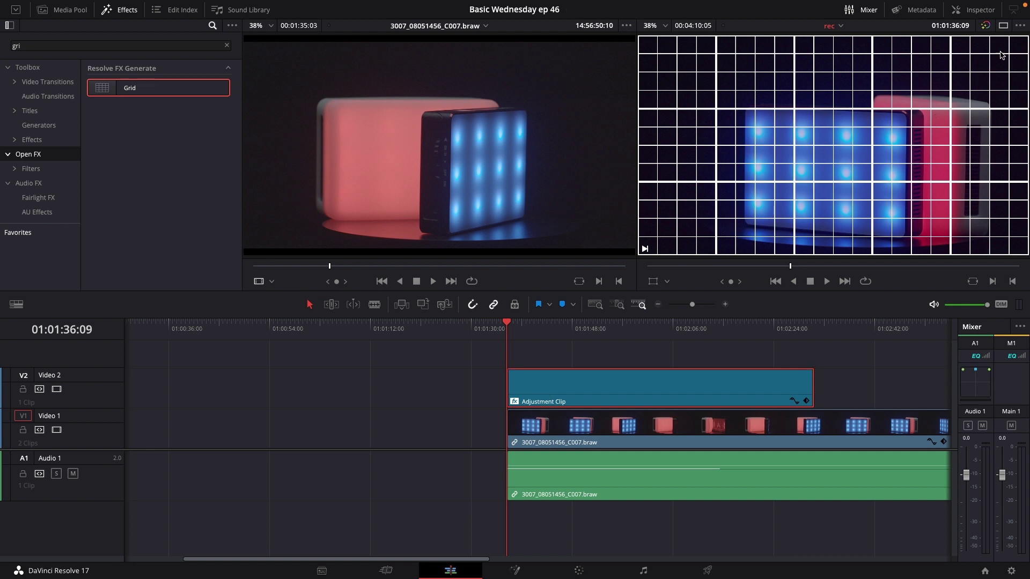
left_click(977, 10)
left_click(896, 47)
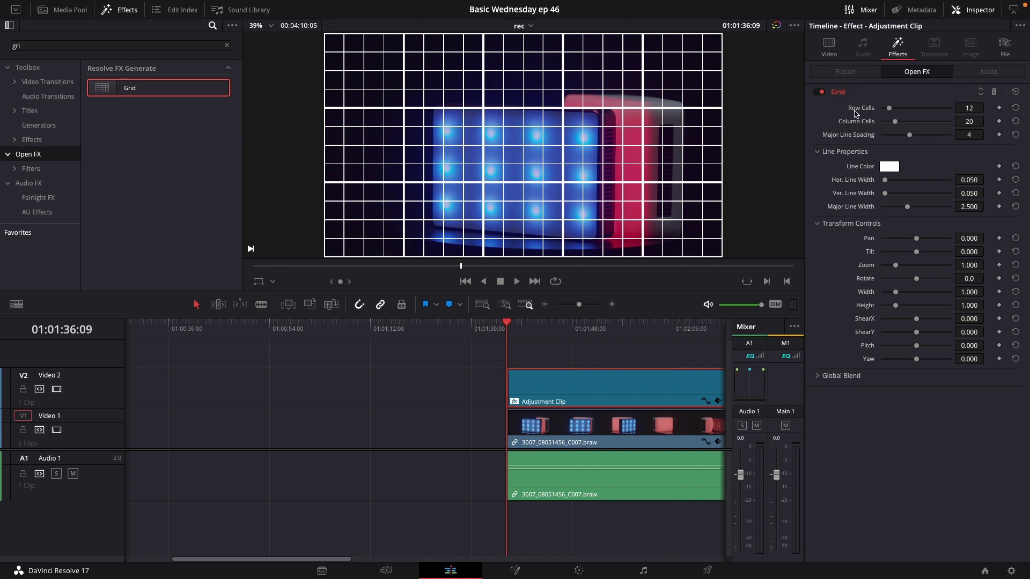
- Set the Grid effect's Row Cells and Column Cells both to 3
left_click(969, 108)
type("3")
left_click(970, 121)
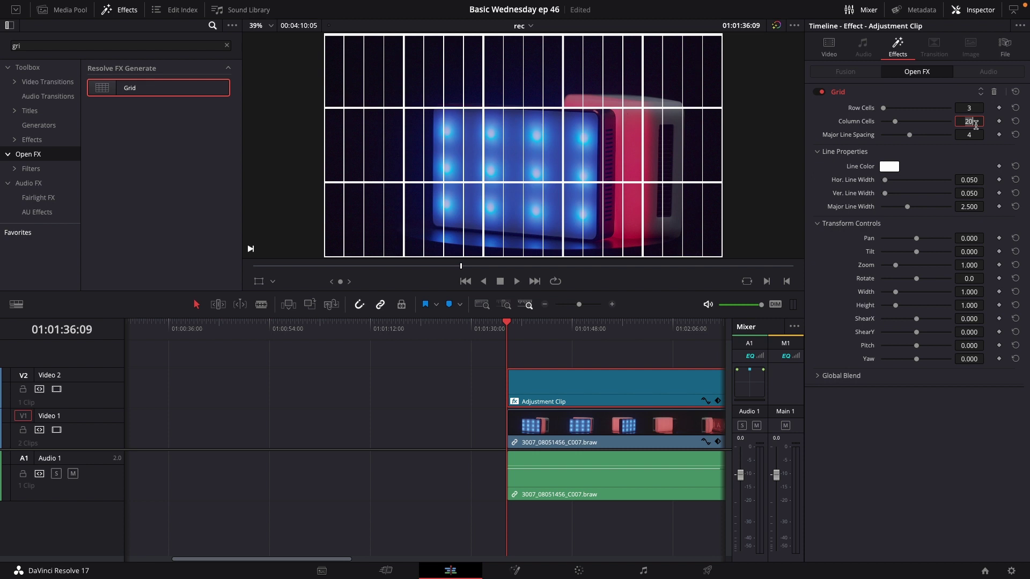
type("3")
key("Return")
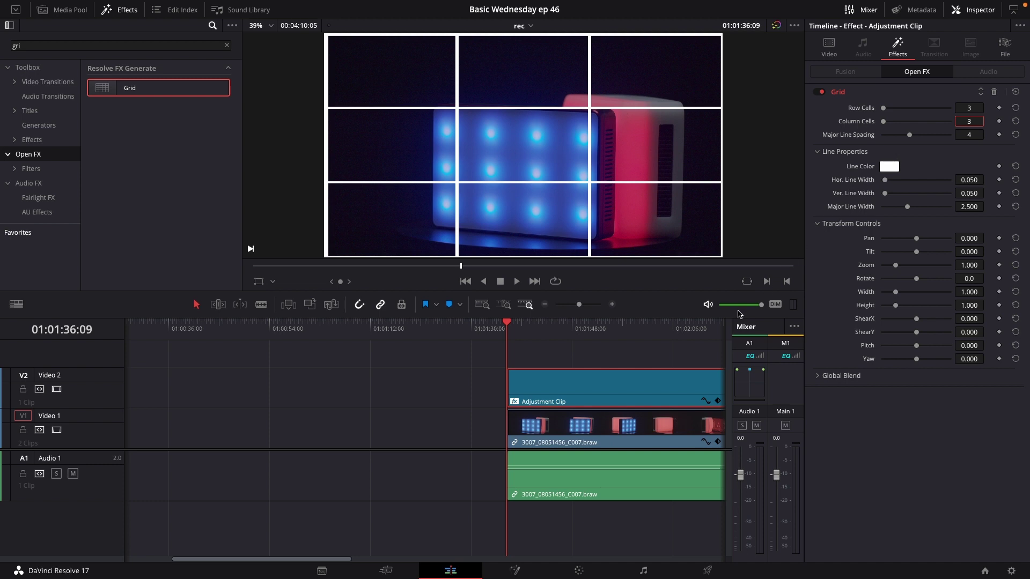
- Reframe the light-panel clip to Zoom 1.17 and Position -109/29, then preview it
mouse_move(594, 424)
left_click(595, 425)
left_click_drag(578, 305, 574, 305)
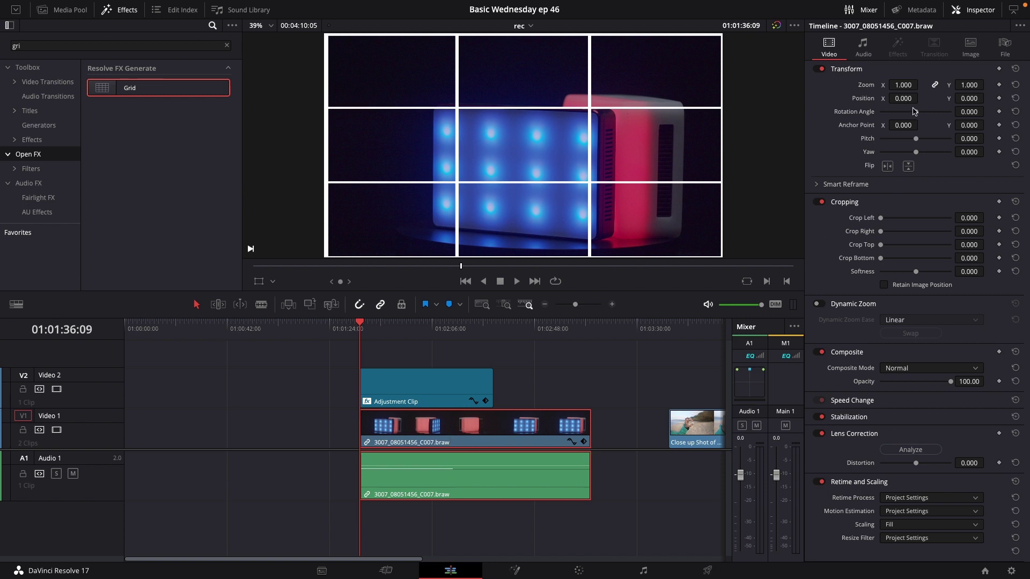
mouse_move(904, 85)
left_mouse_down()
mouse_move(921, 85)
mouse_move(905, 86)
left_mouse_up()
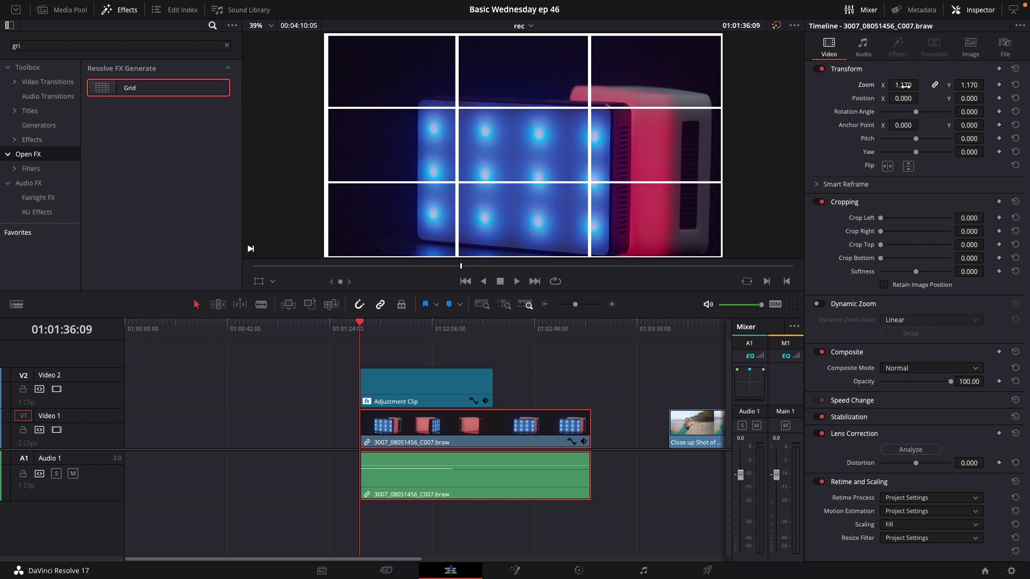
left_click_drag(972, 99, 920, 99)
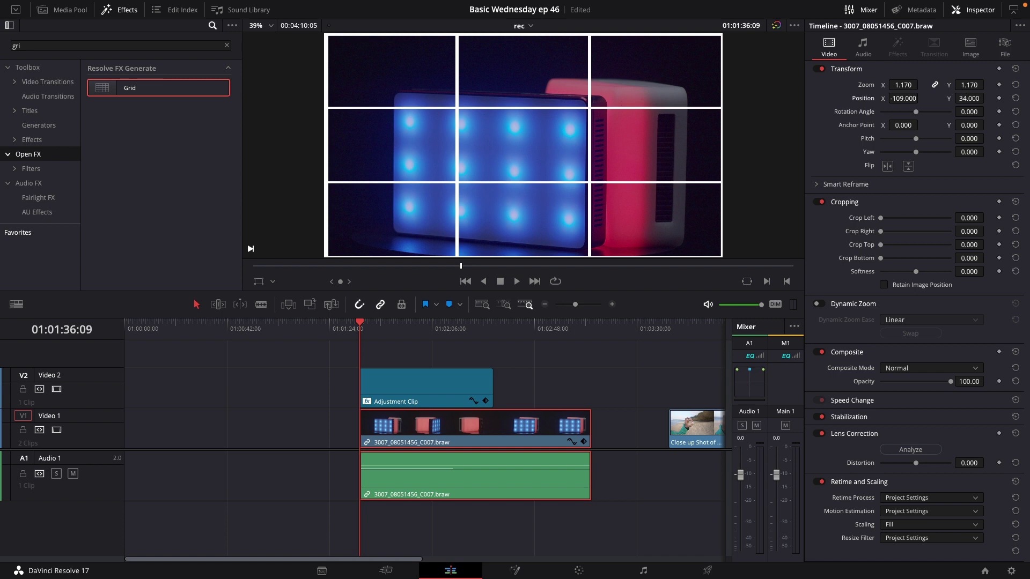
left_click_drag(970, 98, 921, 103)
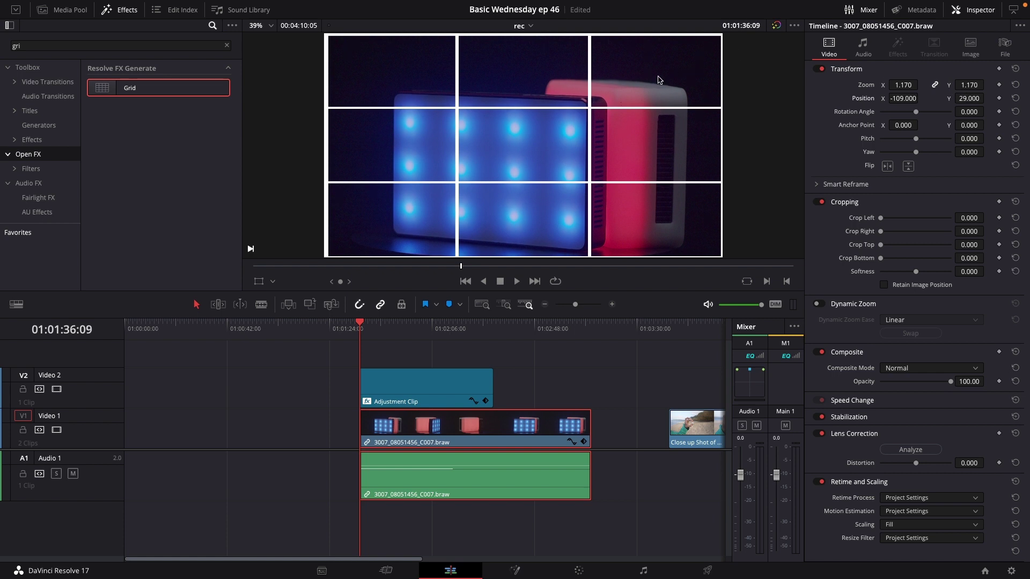
key("space")
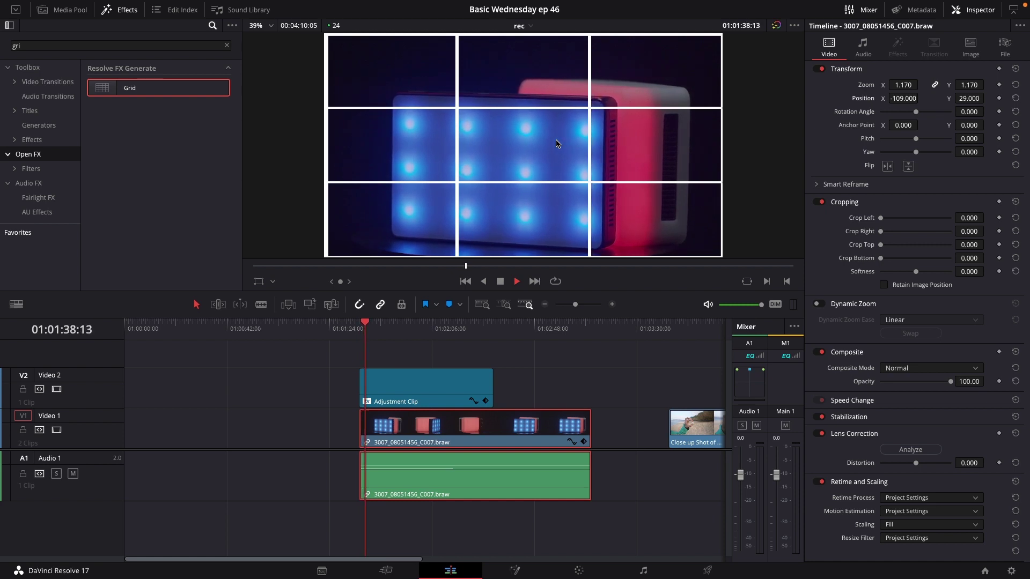
key("space")
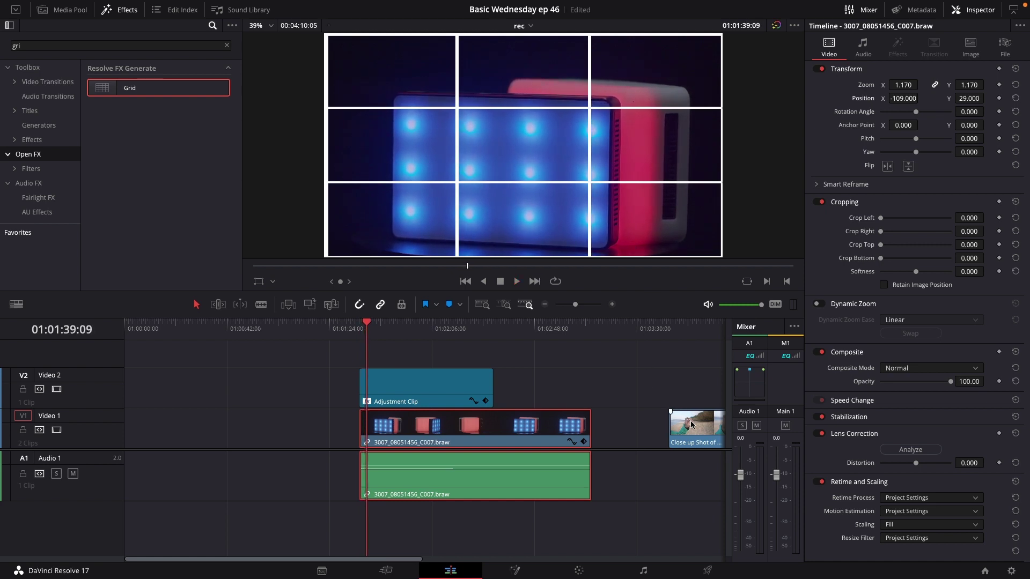
- Move the beach close-up beside the footage and extend the Adjustment Clip over it
left_click_drag(681, 413, 633, 423)
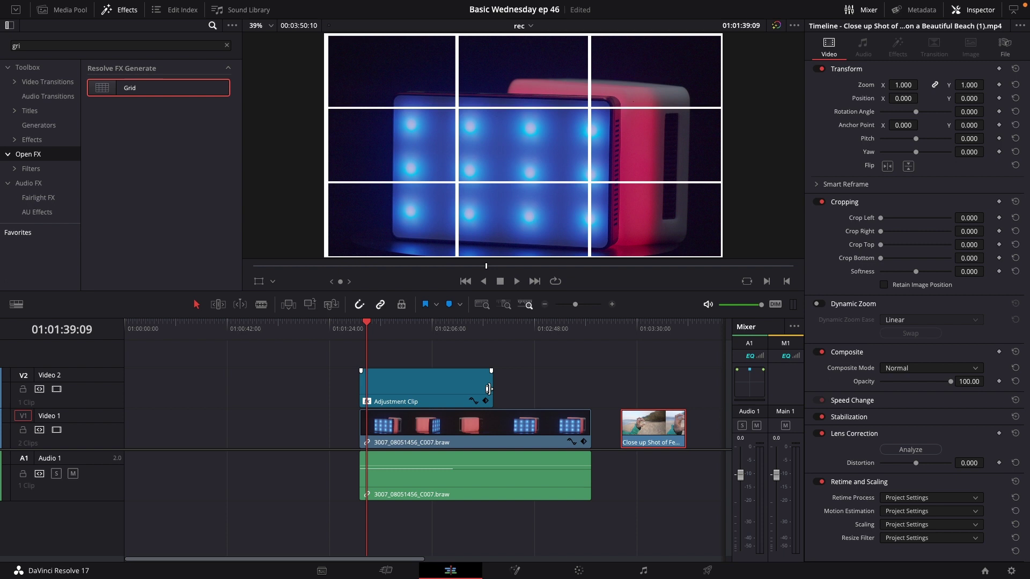
left_click_drag(490, 388, 680, 376)
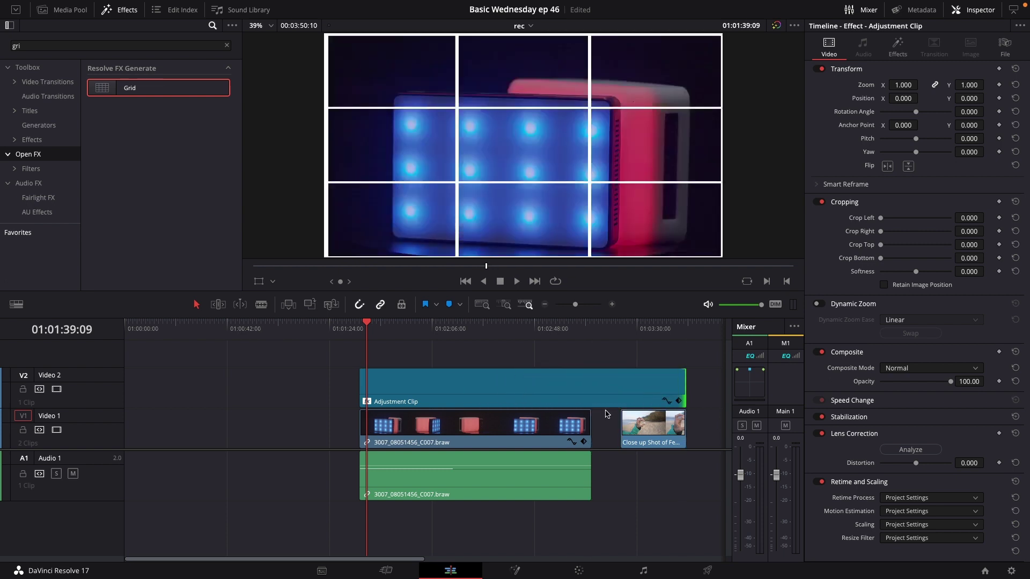
left_click(621, 330)
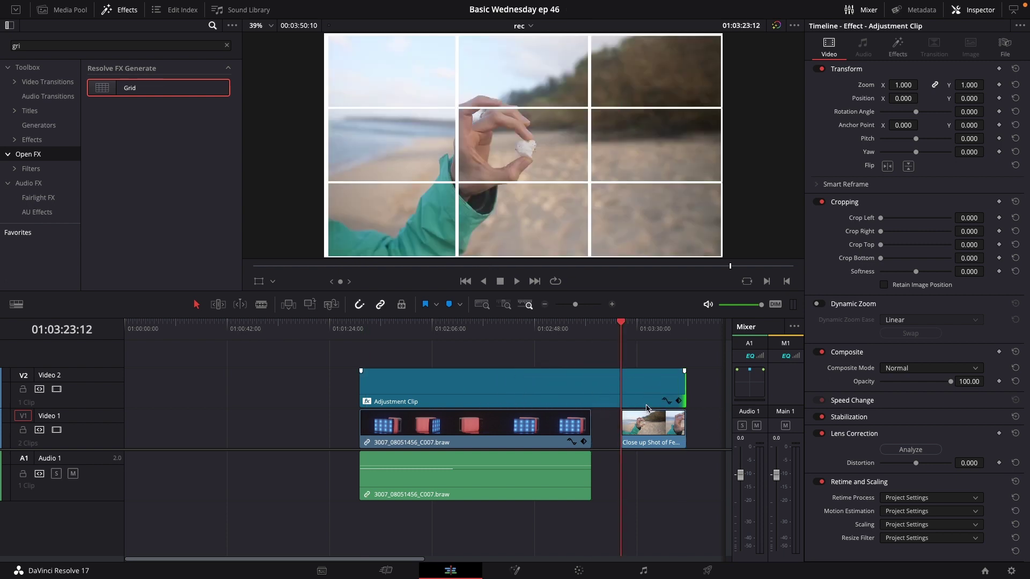
- Zoom the beach close-up to 1.37 and shift its position left and up
left_click(638, 392)
mouse_move(651, 427)
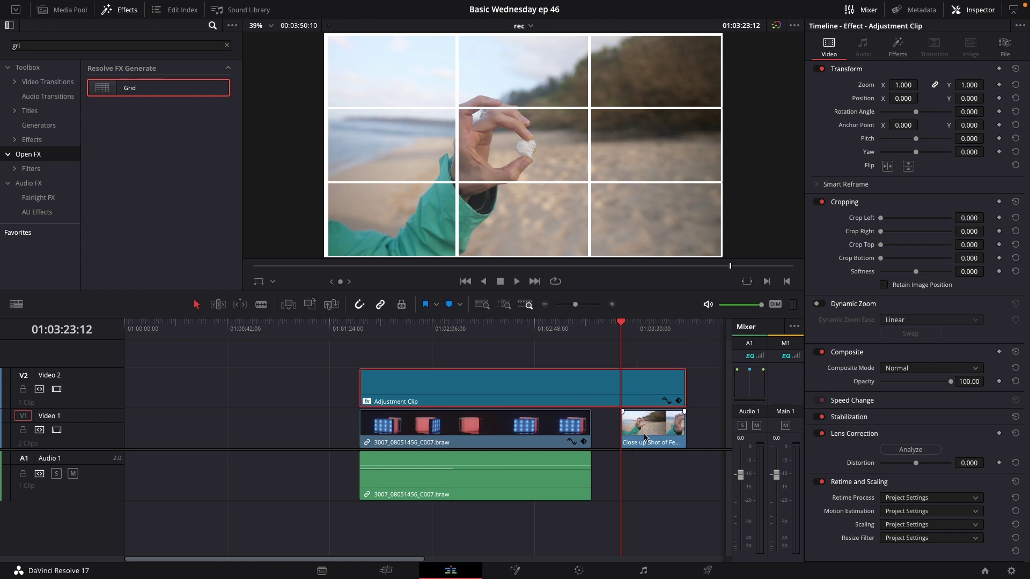
left_click(644, 438)
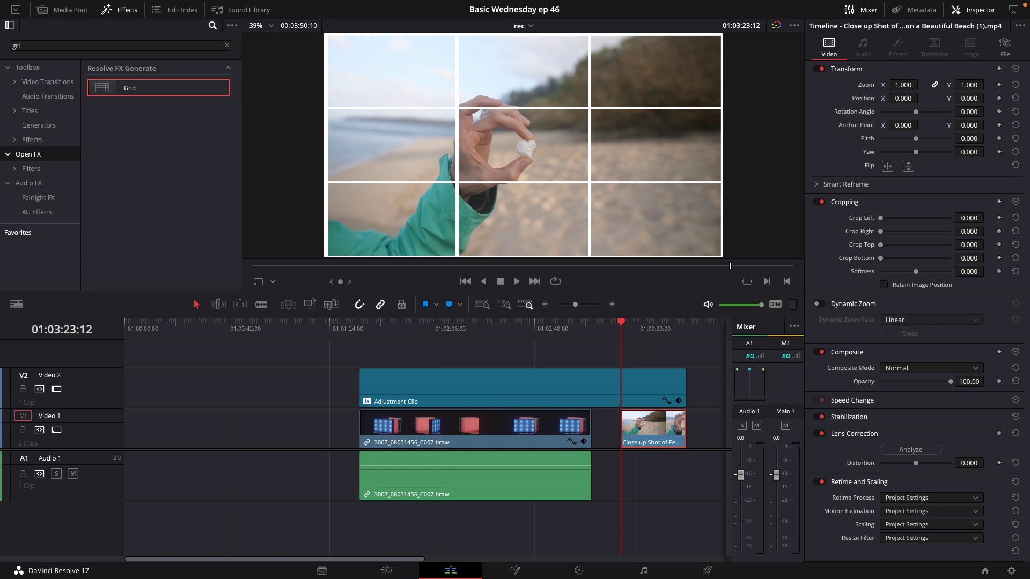
left_click_drag(903, 84, 904, 84)
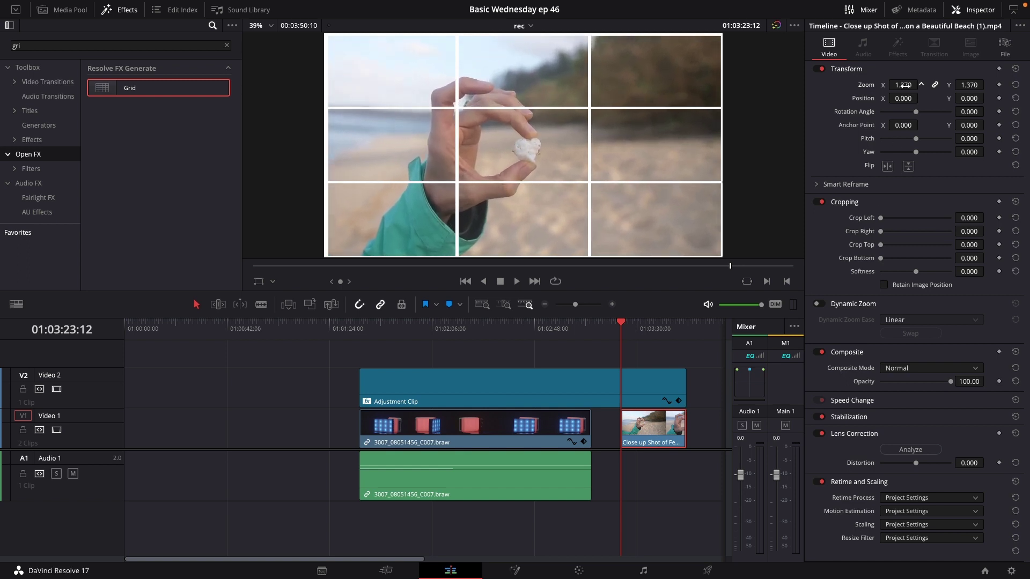
left_click_drag(910, 98, 969, 99)
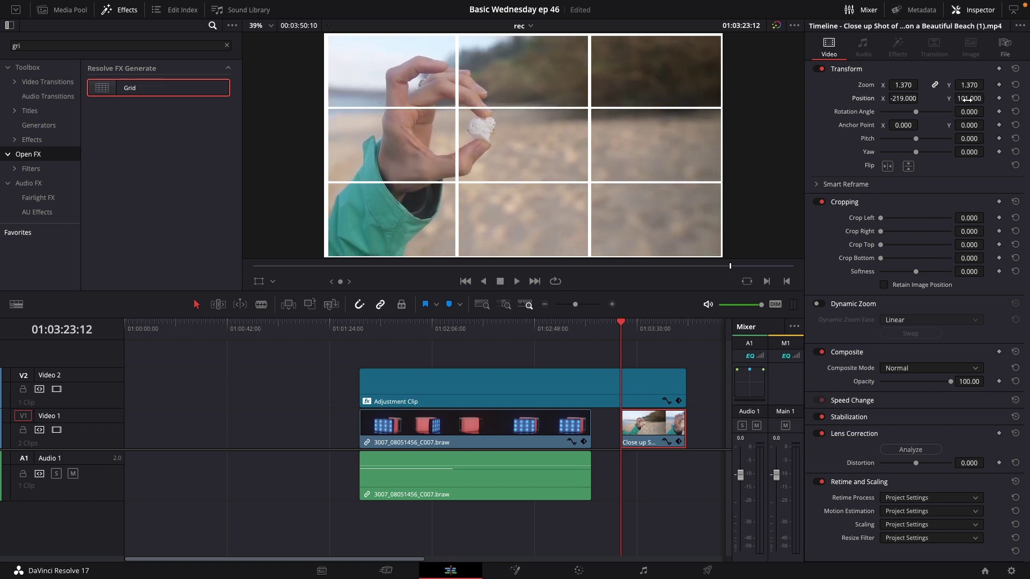
left_click_drag(906, 98, 901, 98)
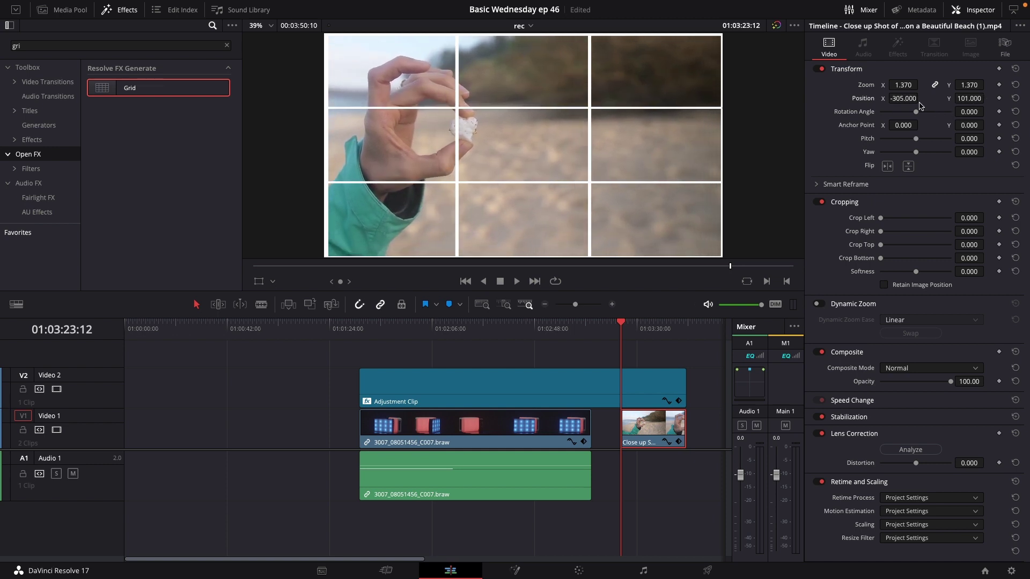
left_click_drag(986, 98, 969, 98)
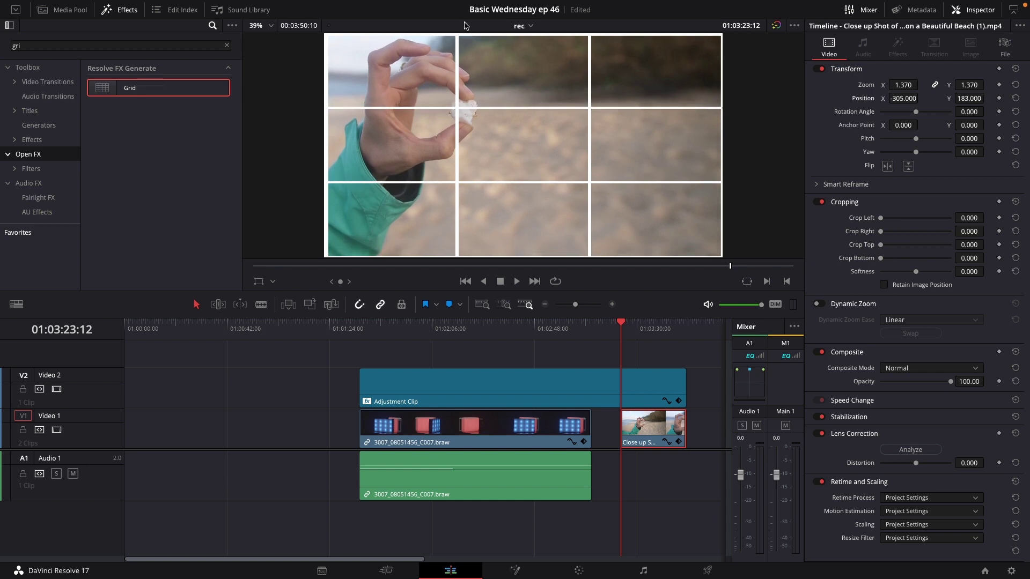
- Save the project and fine-tune the close-up's position so the hand and shell sit on thirds
key("ctrl+s")
left_click_drag(901, 98, 902, 99)
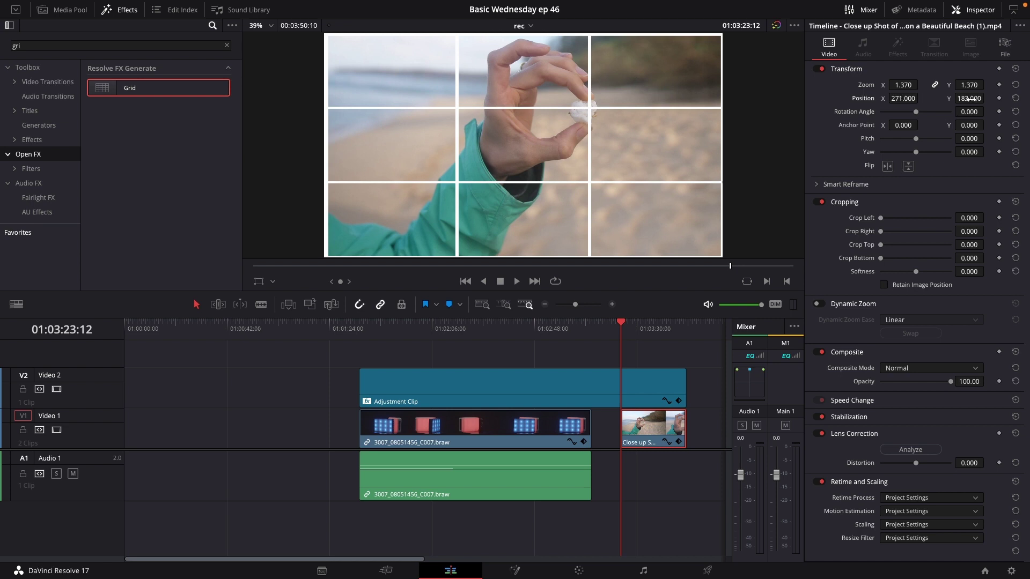
left_click_drag(967, 98, 959, 98)
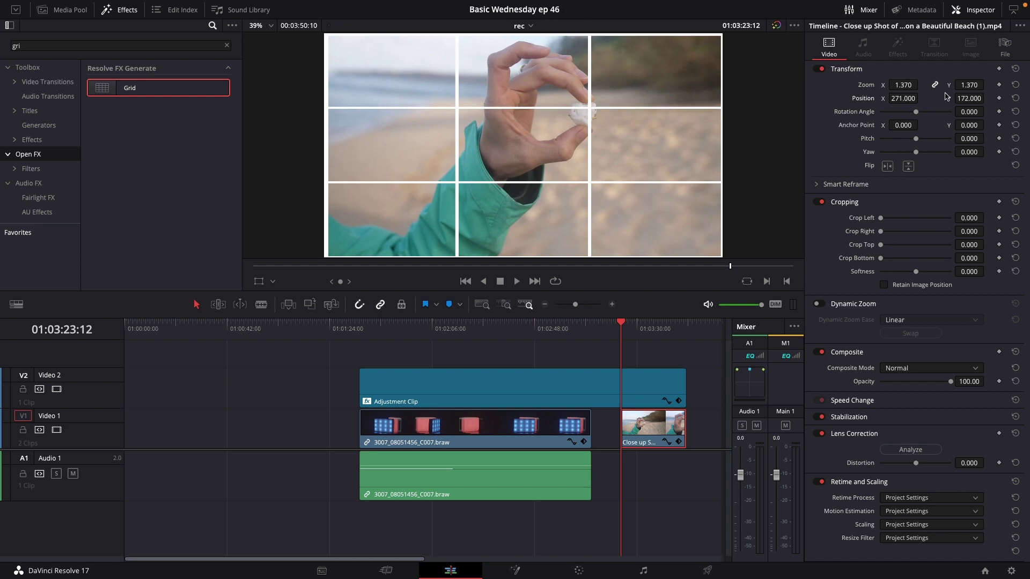
left_click_drag(973, 96, 986, 99)
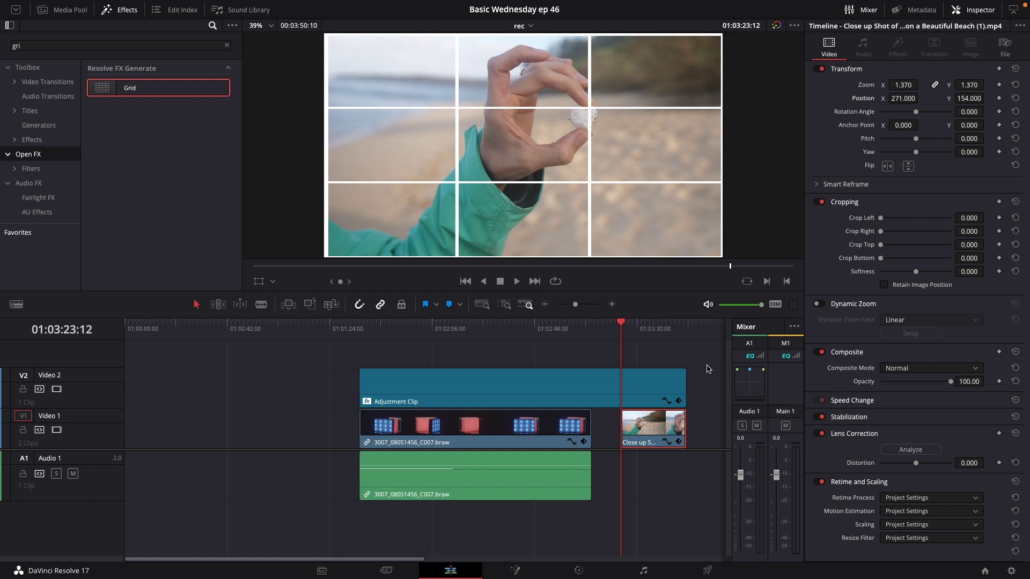
- Name the grid Adjustment Clip 'rull of third' and set its Clip Color to orange
left_click(511, 384)
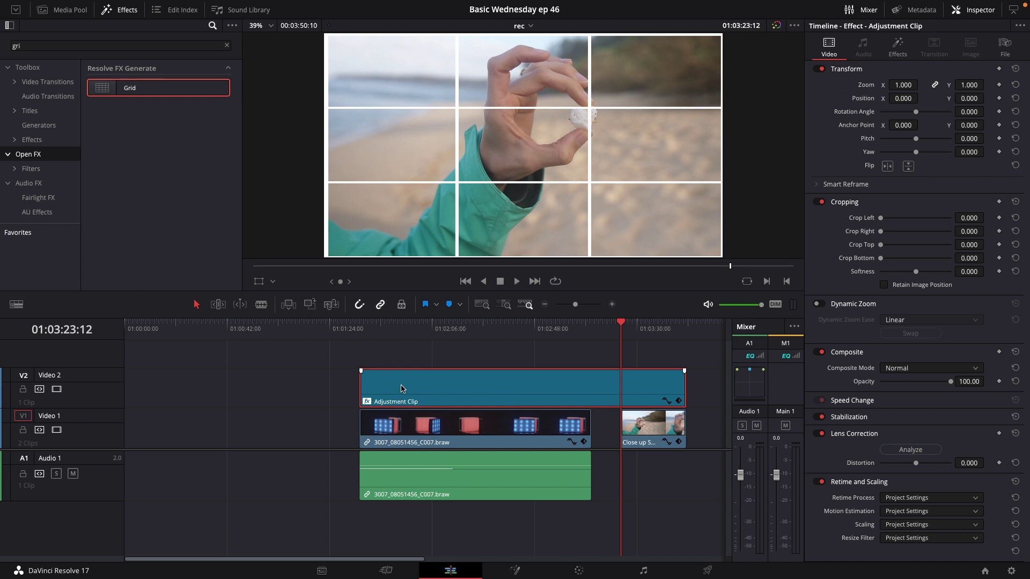
left_click(1012, 52)
left_click(899, 100)
type("rull of third")
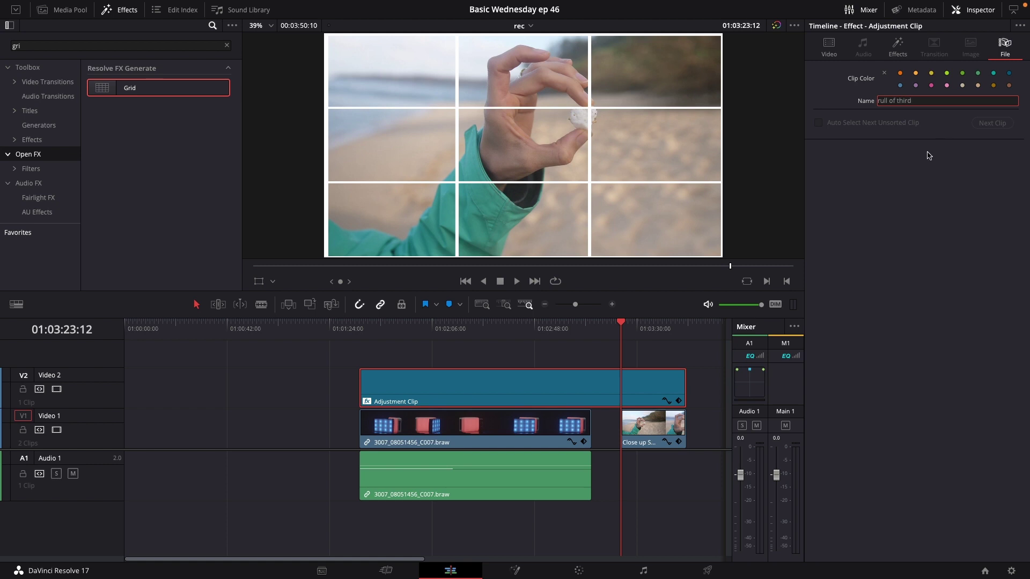
left_click(916, 76)
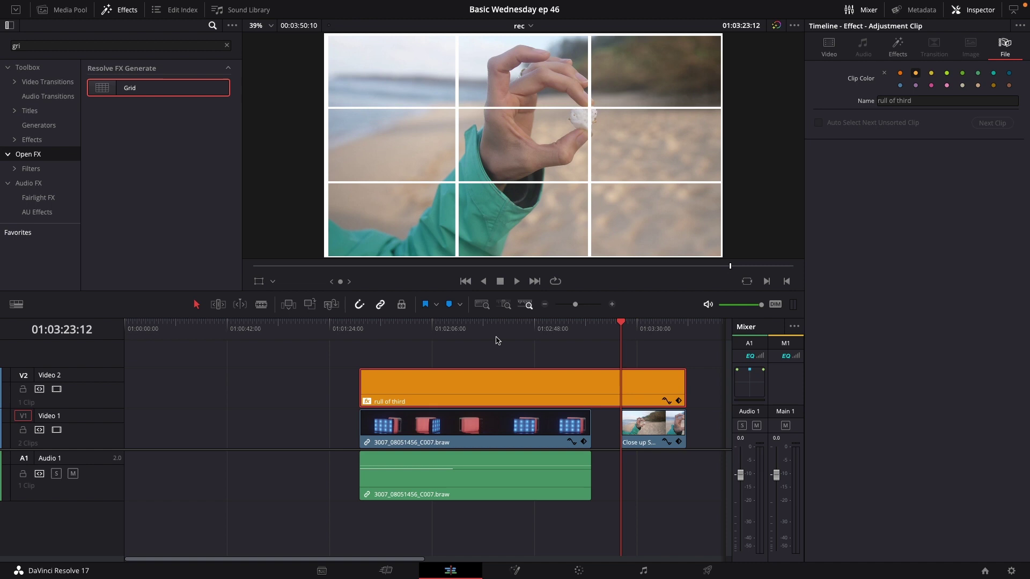
left_click(465, 349)
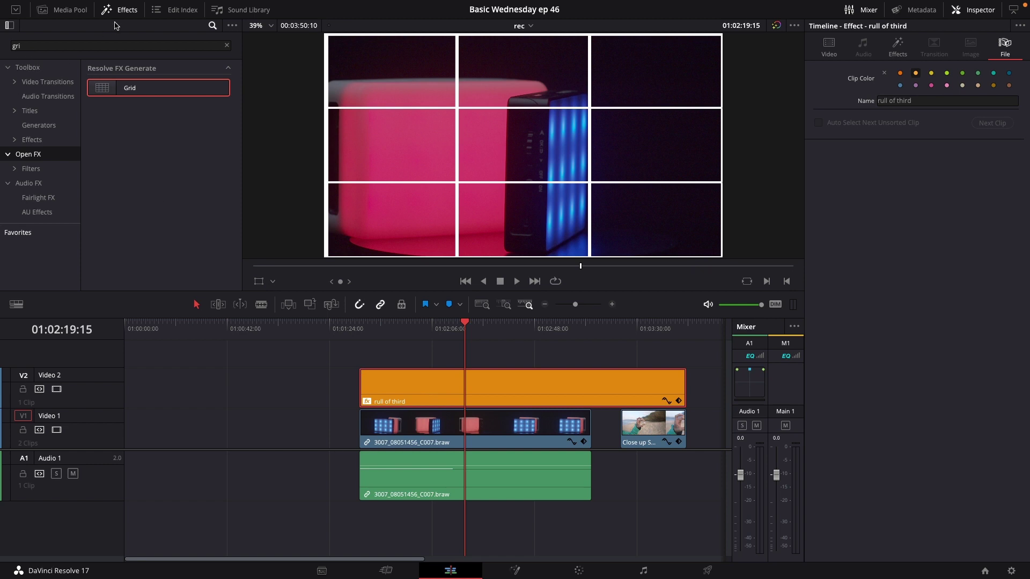
- Open the Media Pool and turn on Show Power Bins from the View menu
left_click(71, 10)
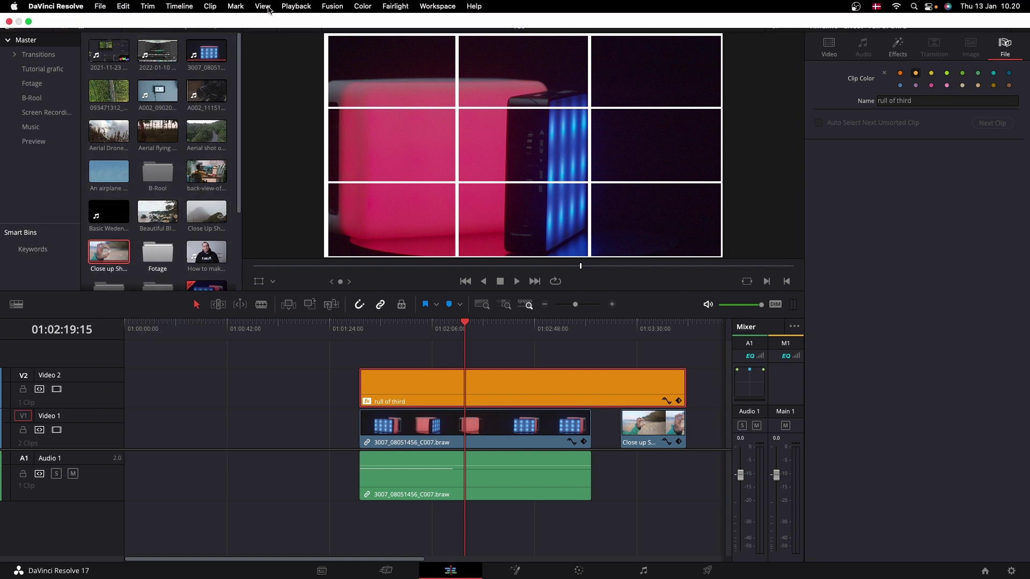
left_click(262, 7)
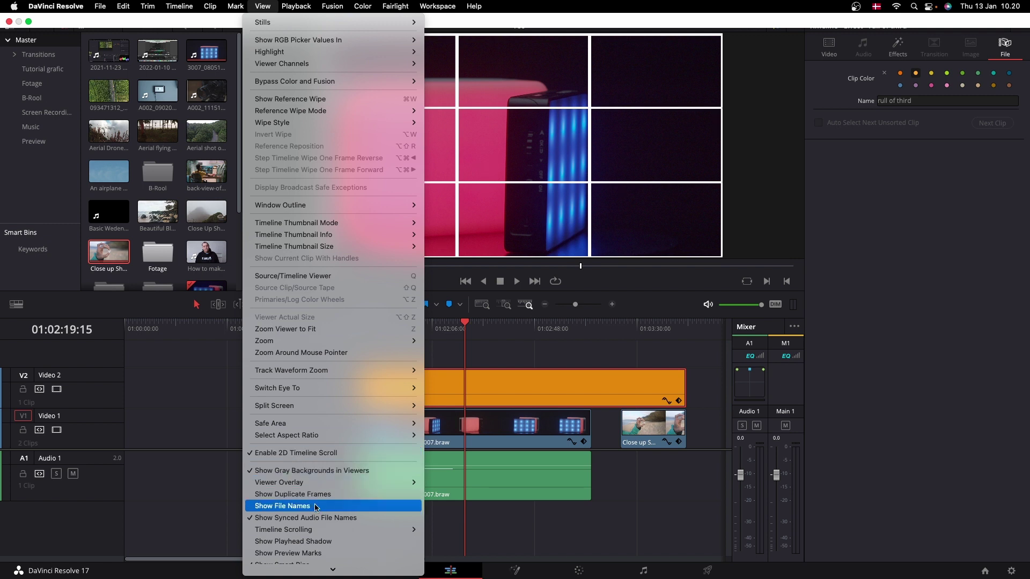
scroll(315, 516, "down", 2)
scroll(317, 517, "down", 3)
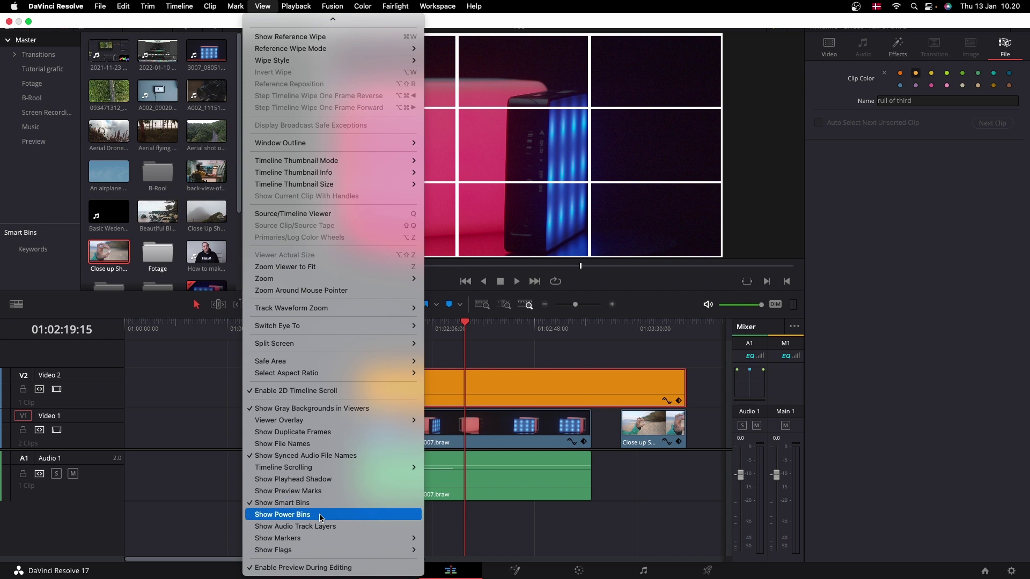
left_click(320, 515)
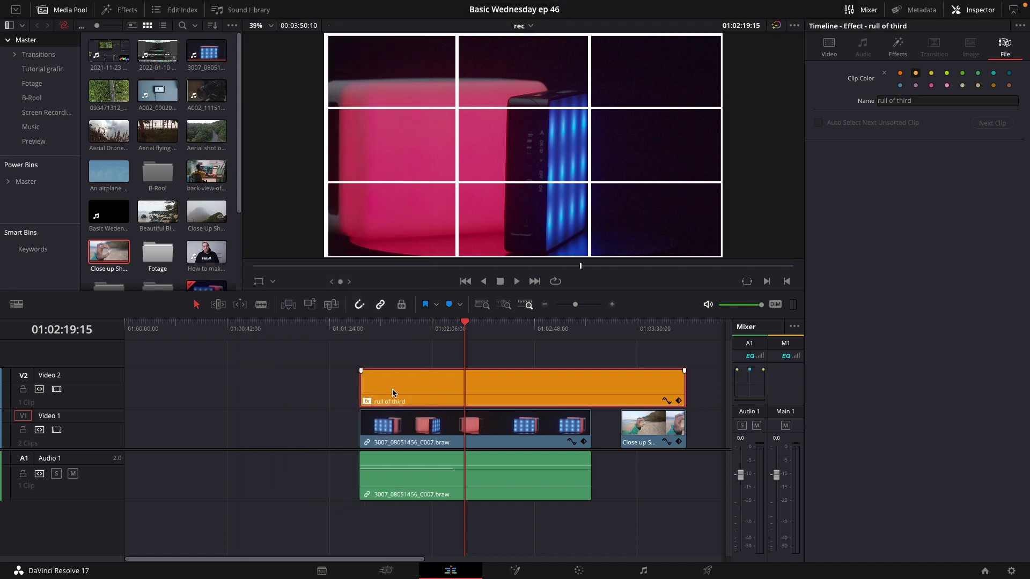
- Save 'rull of third' into the Master power bin and place a copy on a new V3 track
mouse_move(397, 385)
mouse_move(395, 384)
left_mouse_down()
mouse_move(24, 168)
mouse_move(26, 182)
left_mouse_up()
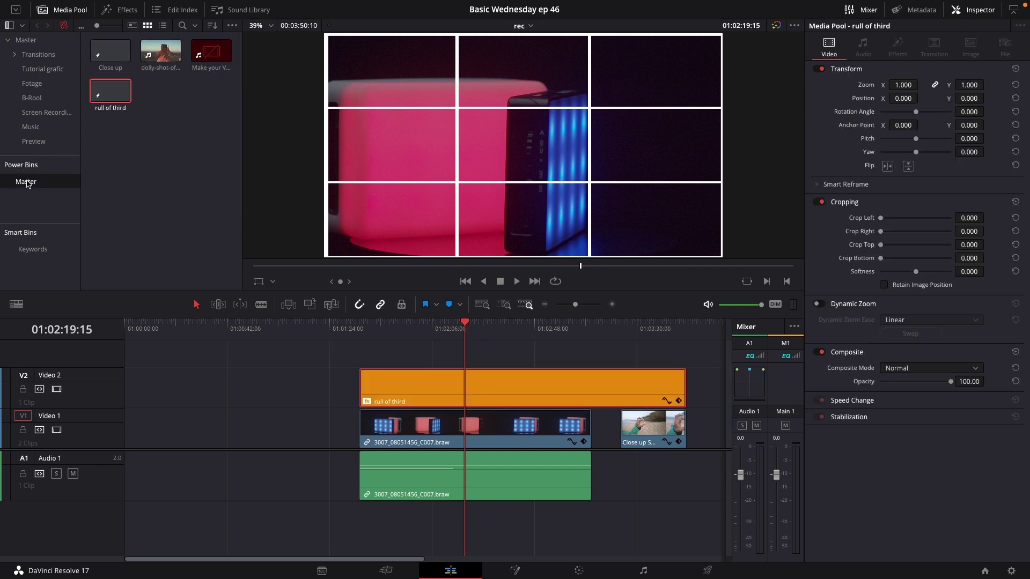
mouse_move(110, 92)
left_click_drag(104, 95, 182, 352)
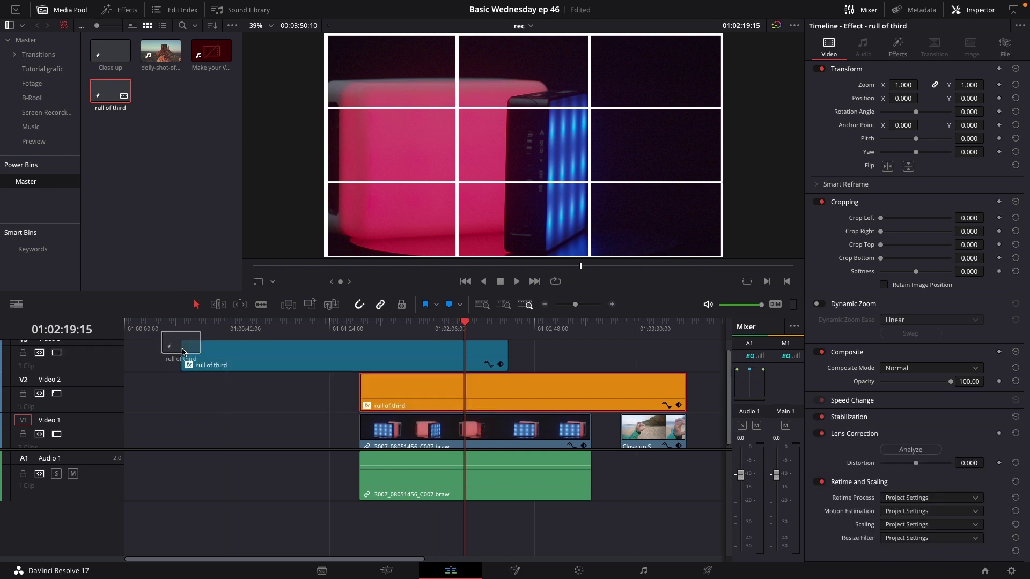
mouse_move(260, 325)
left_mouse_down()
mouse_move(233, 326)
mouse_move(258, 325)
left_mouse_up()
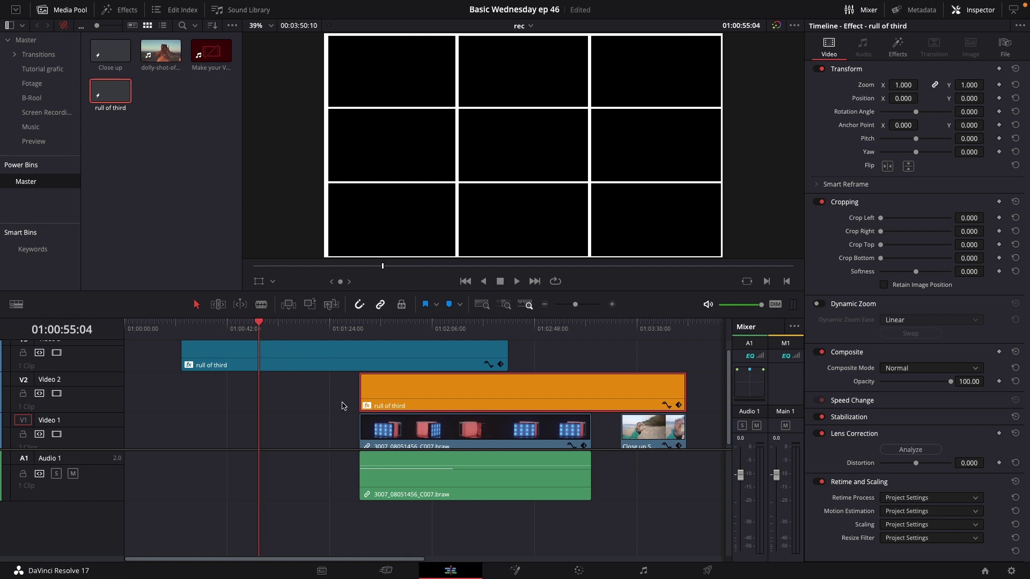
left_click(307, 358)
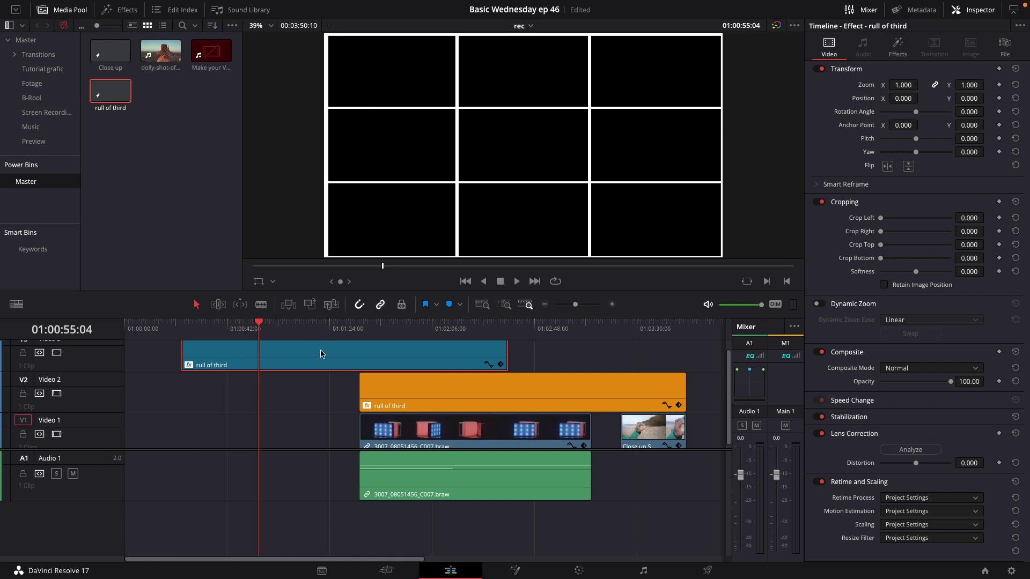
- Delete the extra V3 grid clip and save the project with Ctrl+S
key("Delete")
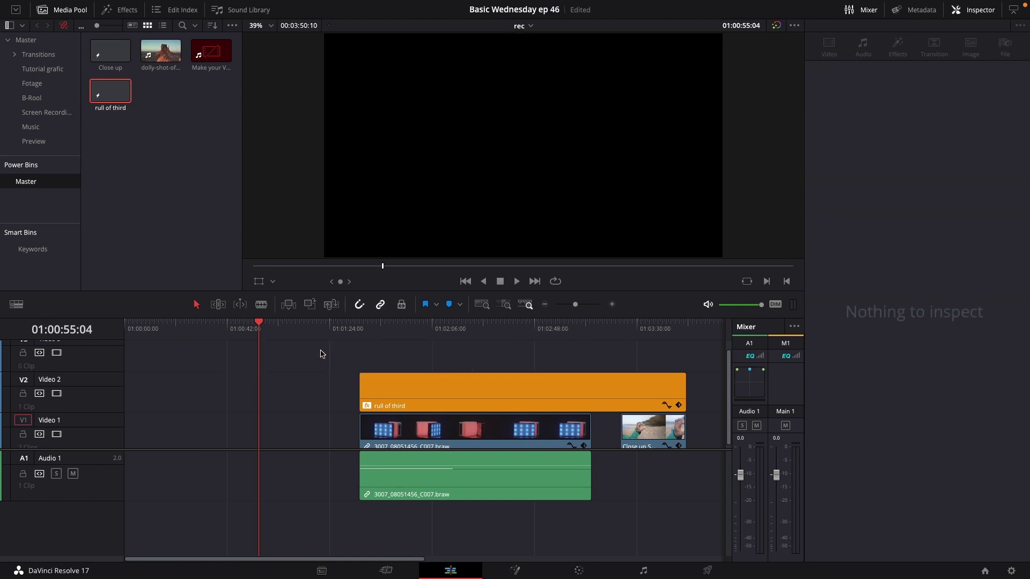
key("ctrl+s")
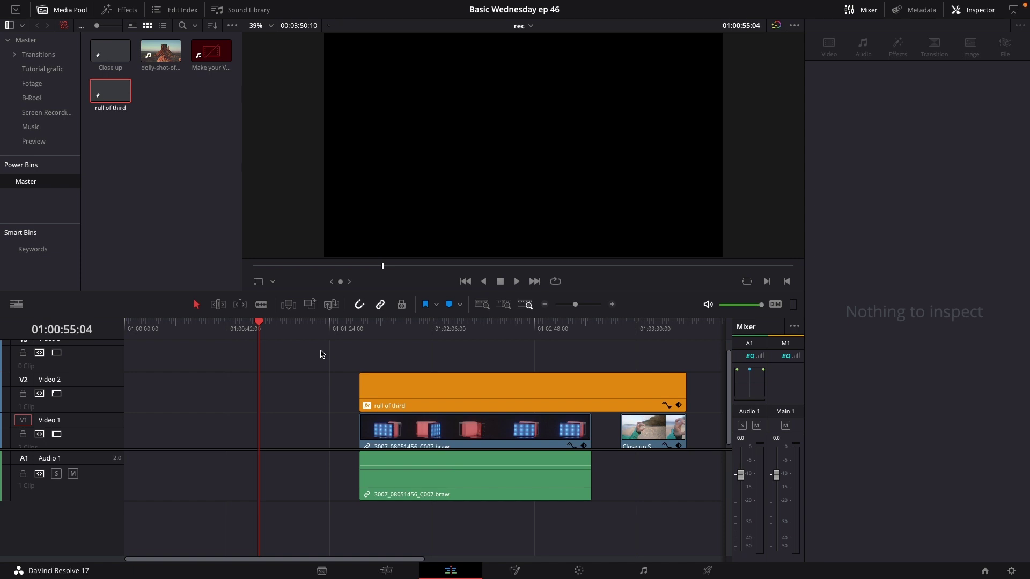